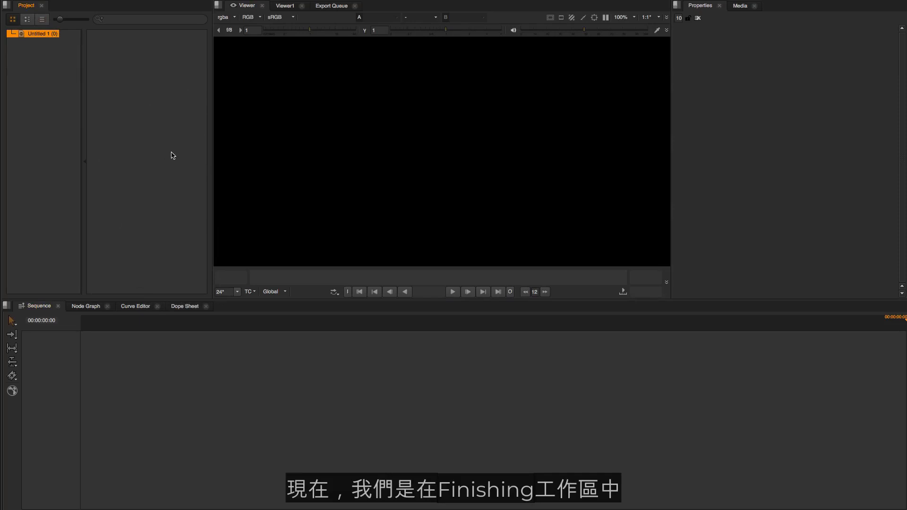
# Step: Cycle through the Conforming, Editing and Compositing workspaces, and return to the Finishing workspace
pyautogui.moveTo(149, 5)
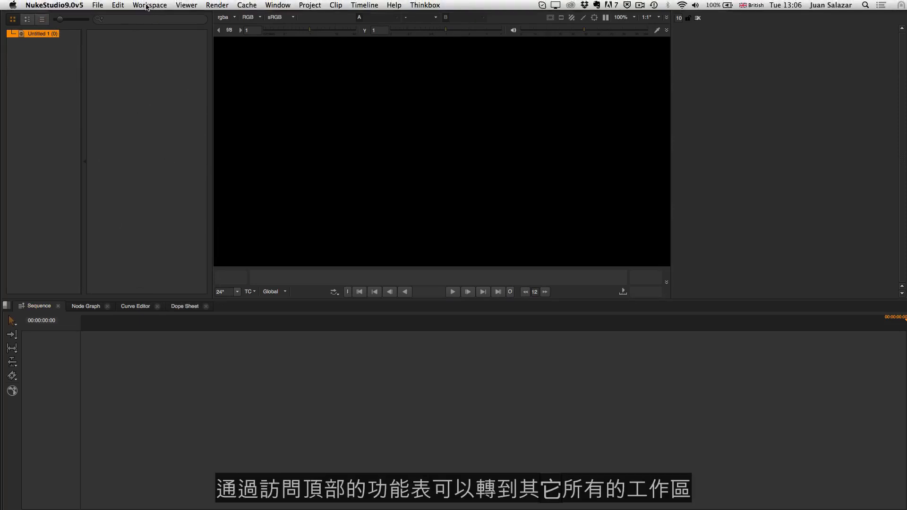
pyautogui.click(151, 5)
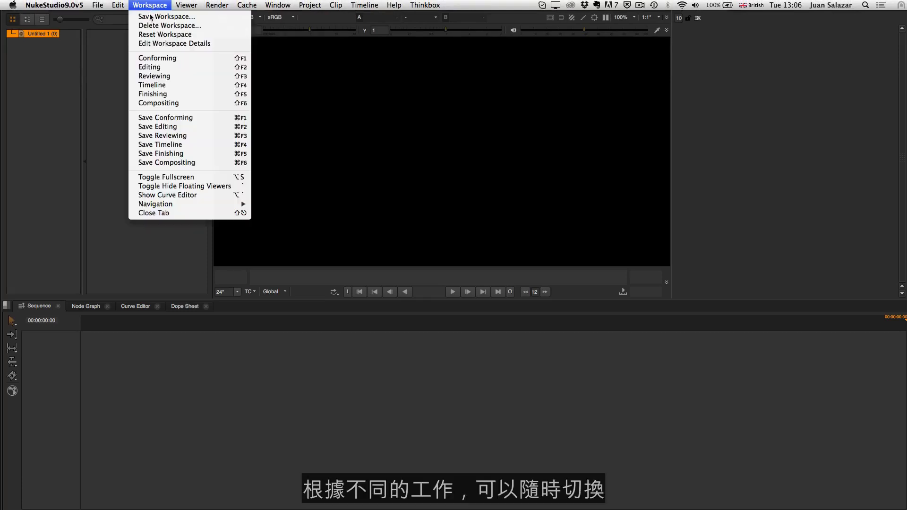
pyautogui.click(166, 58)
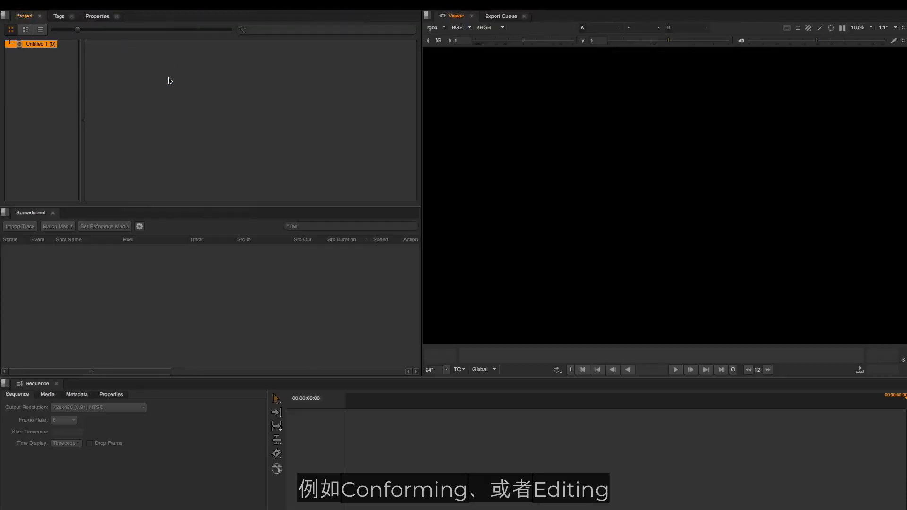
pyautogui.click(150, 6)
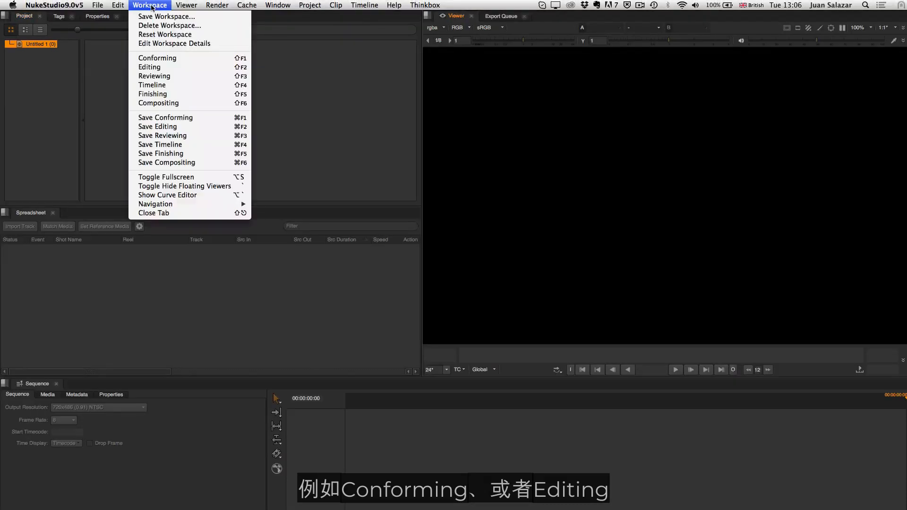
pyautogui.click(158, 75)
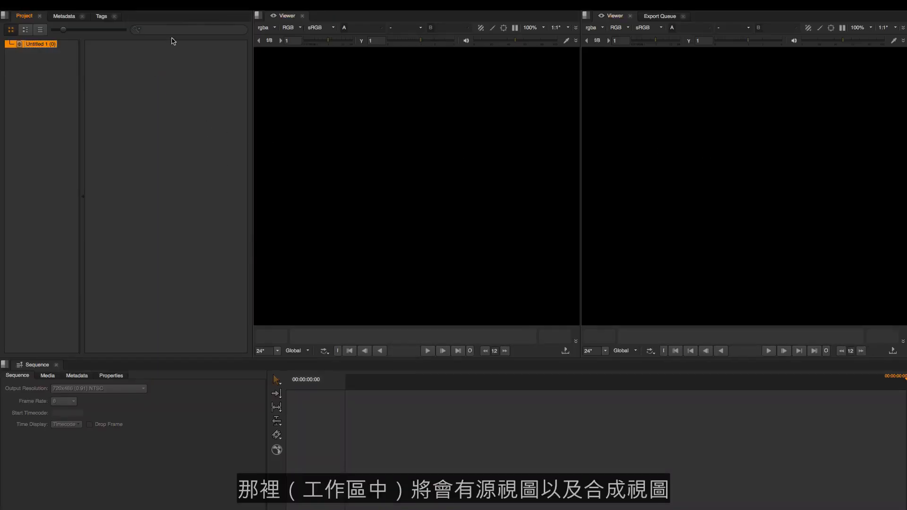
pyautogui.click(159, 6)
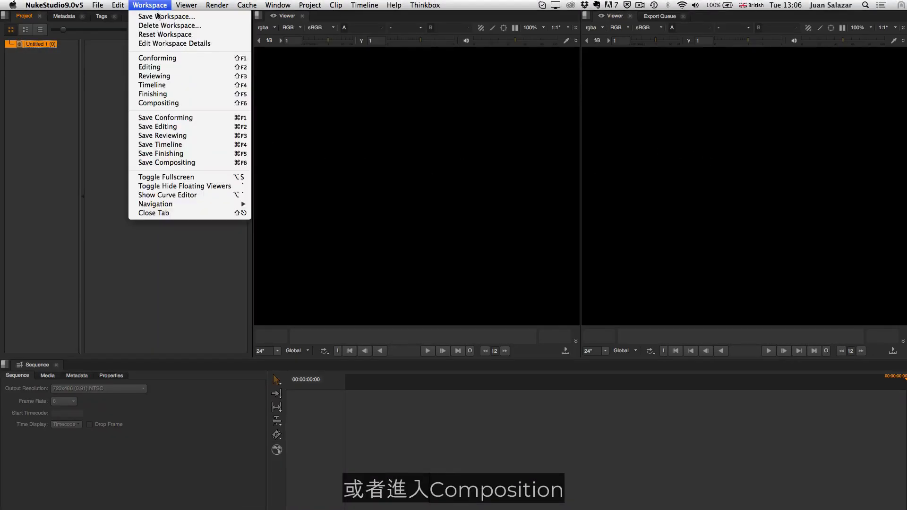
pyautogui.click(165, 105)
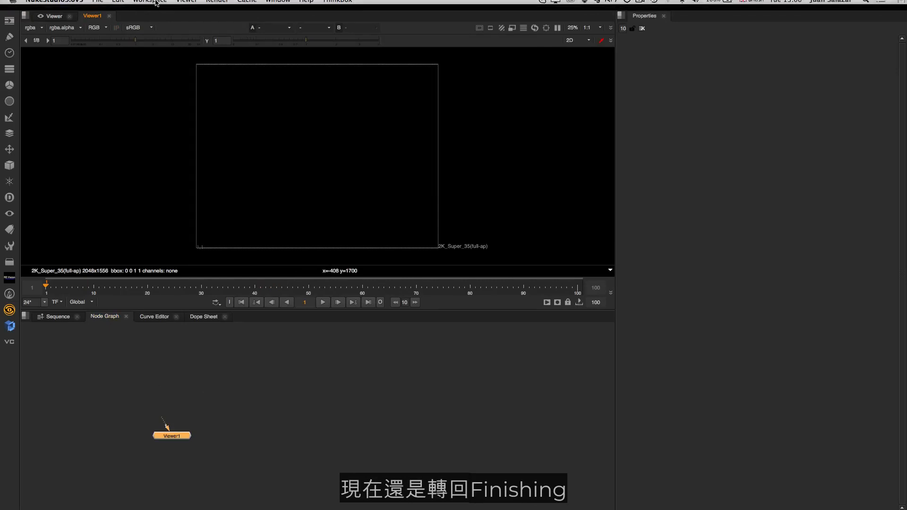
pyautogui.click(150, 5)
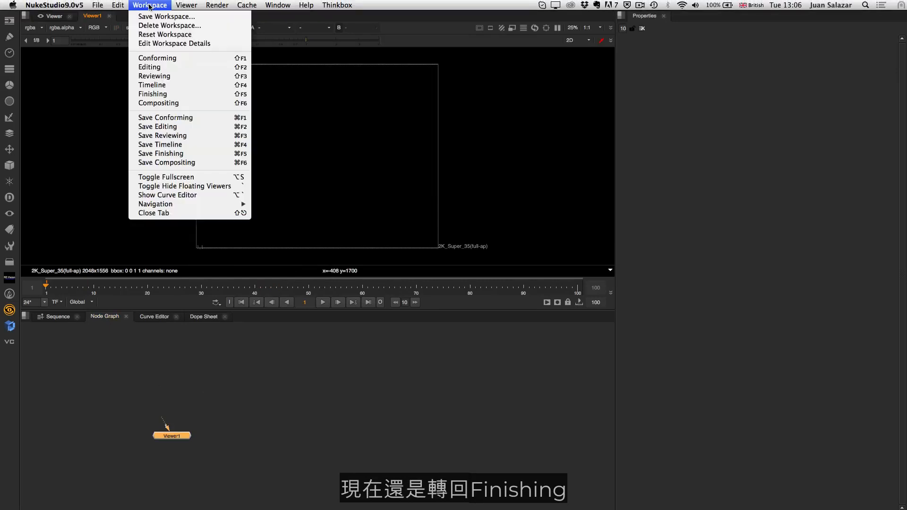
pyautogui.click(159, 96)
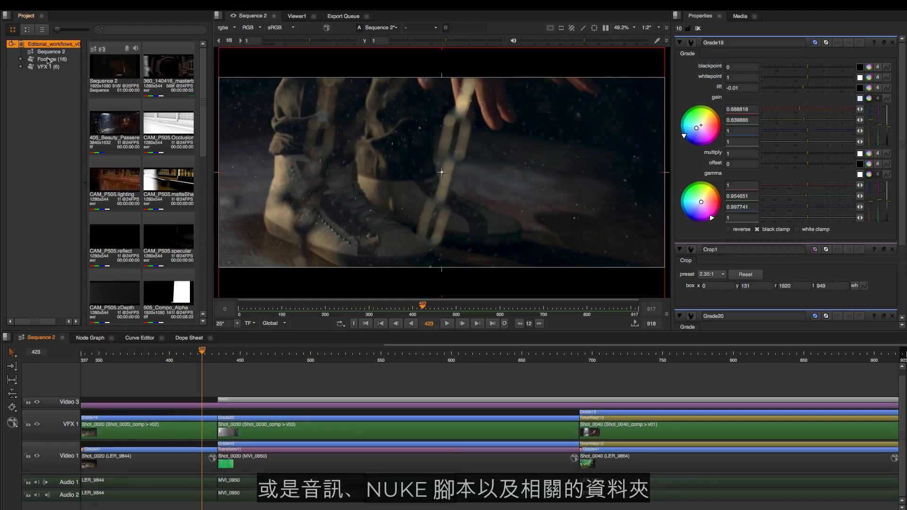
# Step: Expand the Footage and VFX 1 bins in the project to show their contents
pyautogui.click(20, 60)
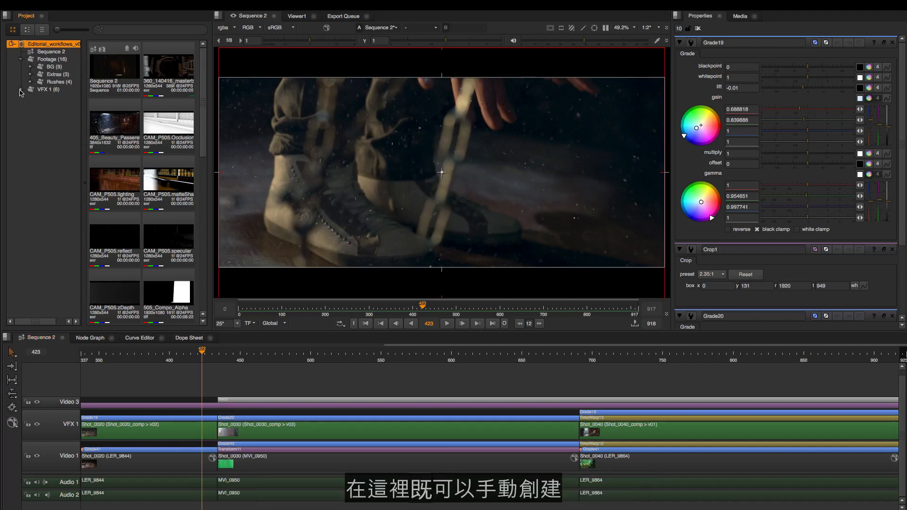
pyautogui.click(20, 89)
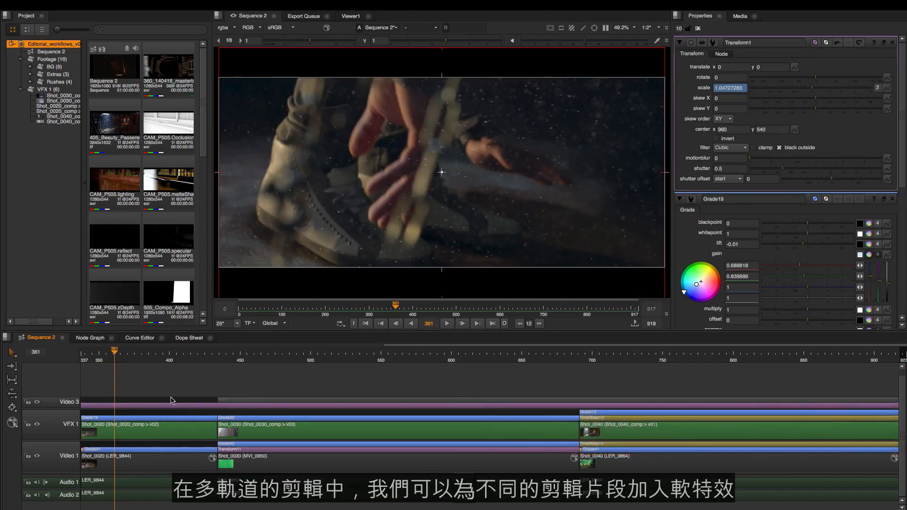
# Step: Play the sequence through to Shot_0040 and place the playhead at frame 567 in Shot_0030
pyautogui.press('space')
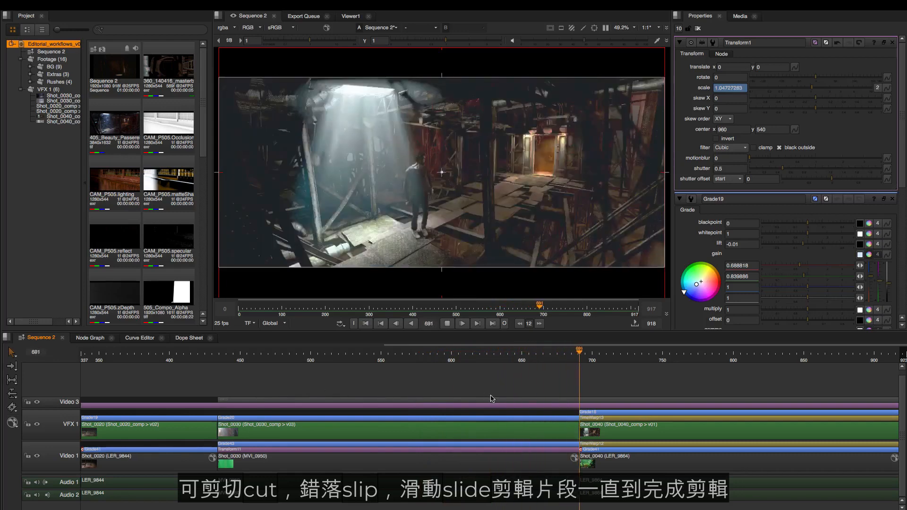
pyautogui.click(407, 384)
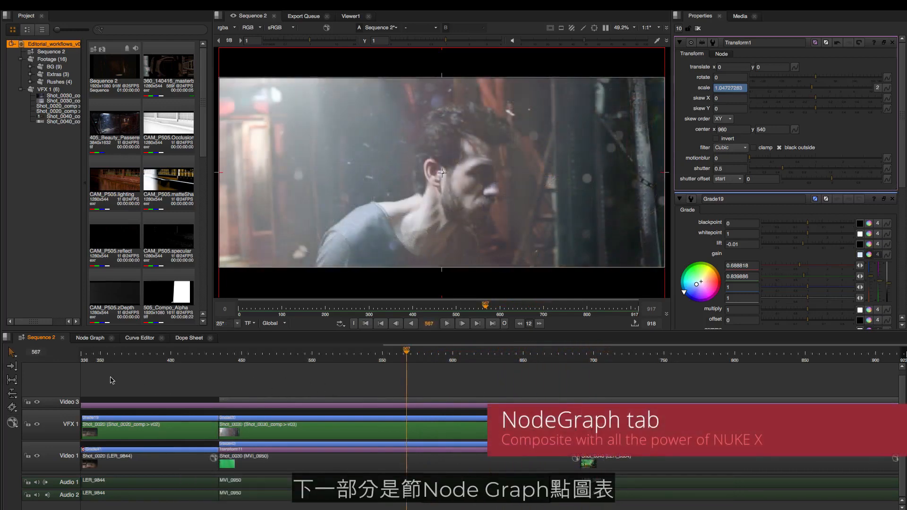
# Step: Show the Node Graph of the Shot_0030 comp and frame its nodes
pyautogui.click(91, 338)
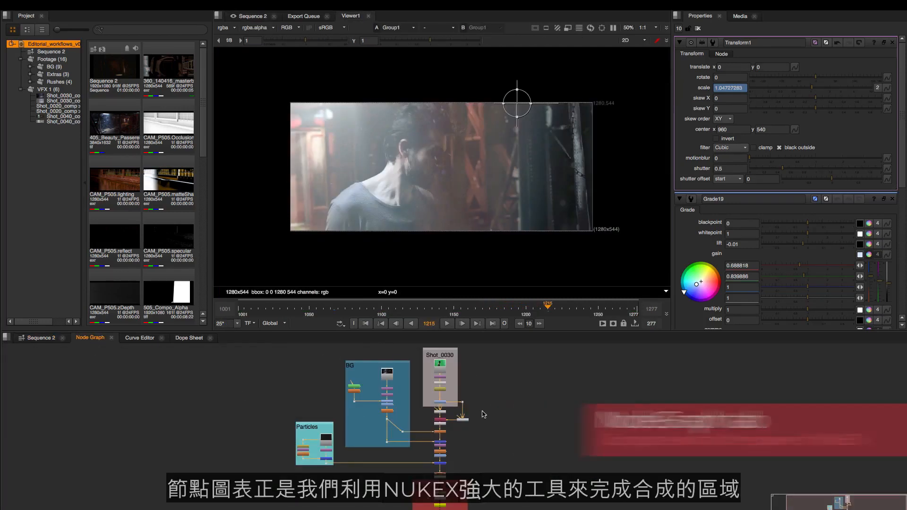
pyautogui.press('f')
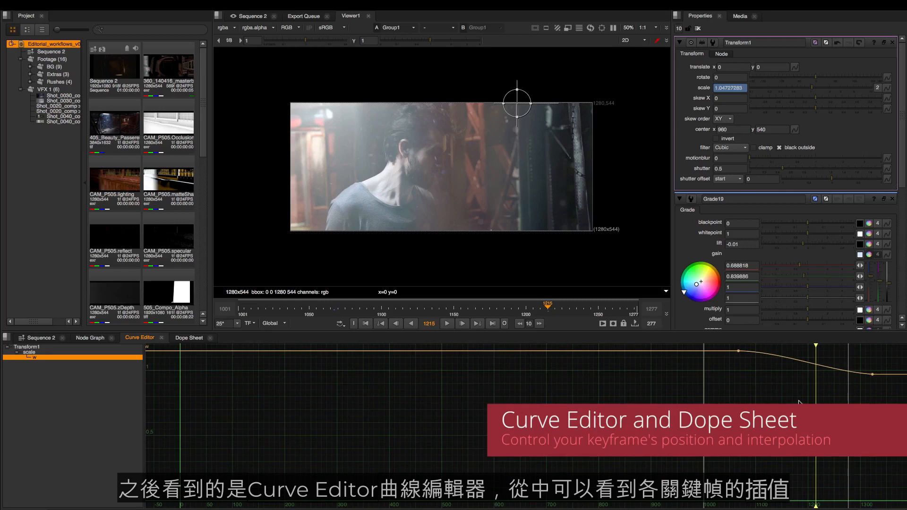
# Step: Frame the two Transform1 scale keyframes in the Curve Editor and adjust the first keyframe's tangent handle
pyautogui.moveTo(798, 401); pyautogui.dragTo(888, 340)
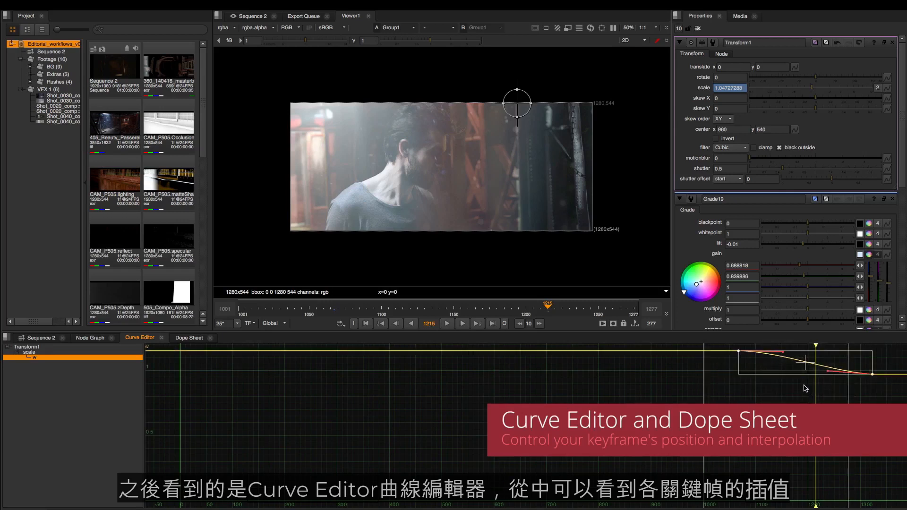
pyautogui.press('f')
pyautogui.click(500, 386)
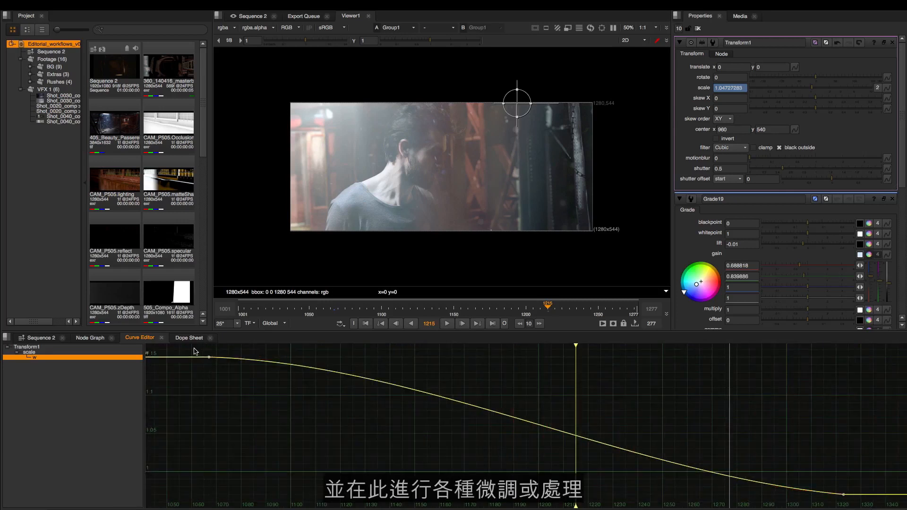
pyautogui.moveTo(194, 351); pyautogui.dragTo(285, 357)
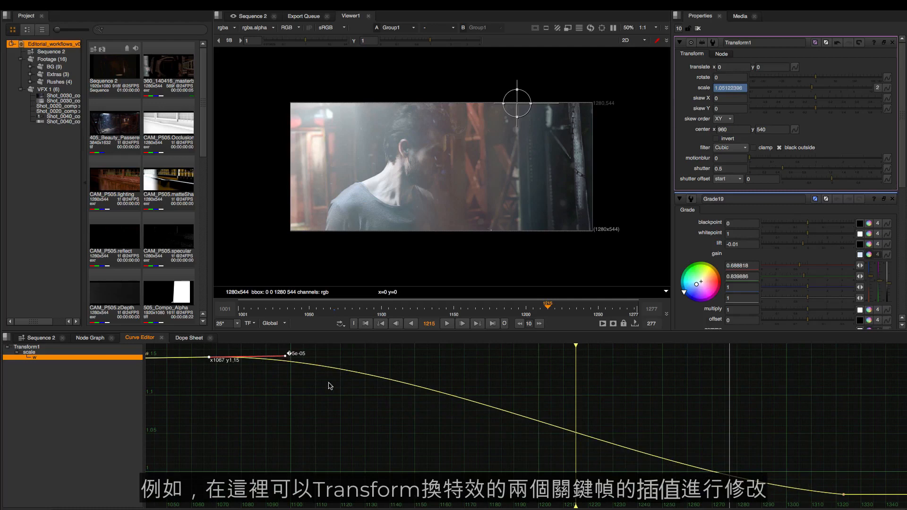
# Step: Compress the two Transform1 scale keyframes in the Dope Sheet, moving the last one to about frame 1265, and return to the Curve Editor
pyautogui.click(189, 338)
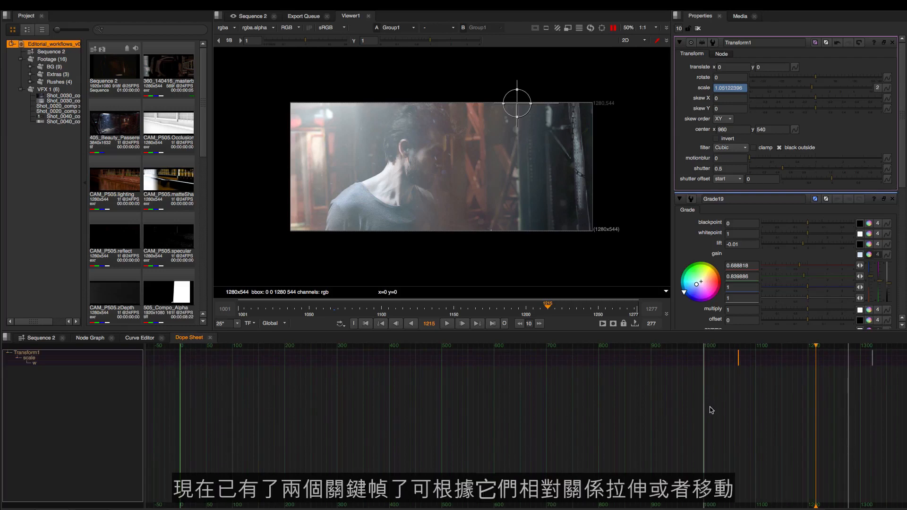
pyautogui.moveTo(708, 409); pyautogui.dragTo(894, 353)
pyautogui.press('f')
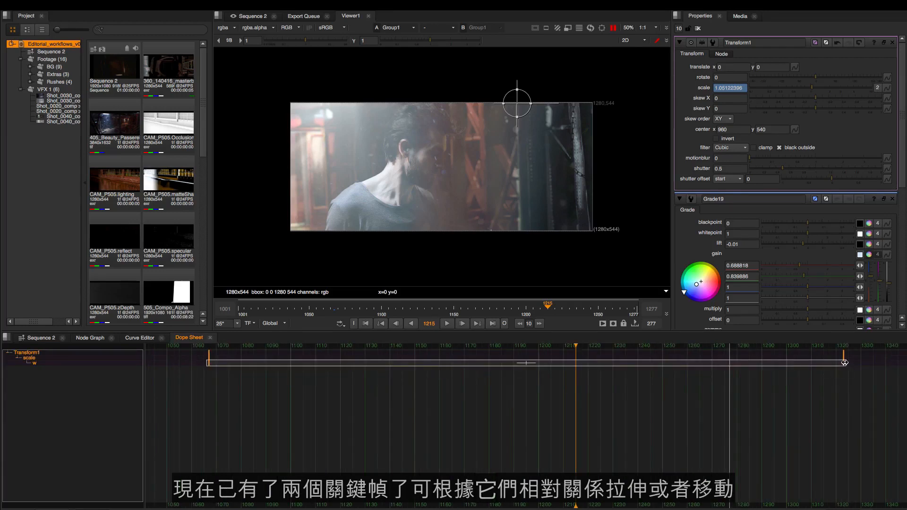
pyautogui.moveTo(844, 362); pyautogui.dragTo(701, 363)
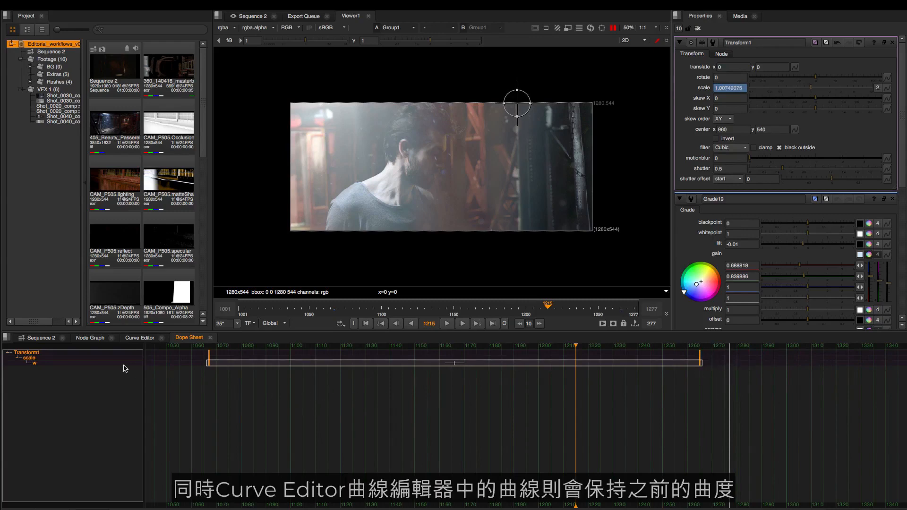
pyautogui.click(141, 338)
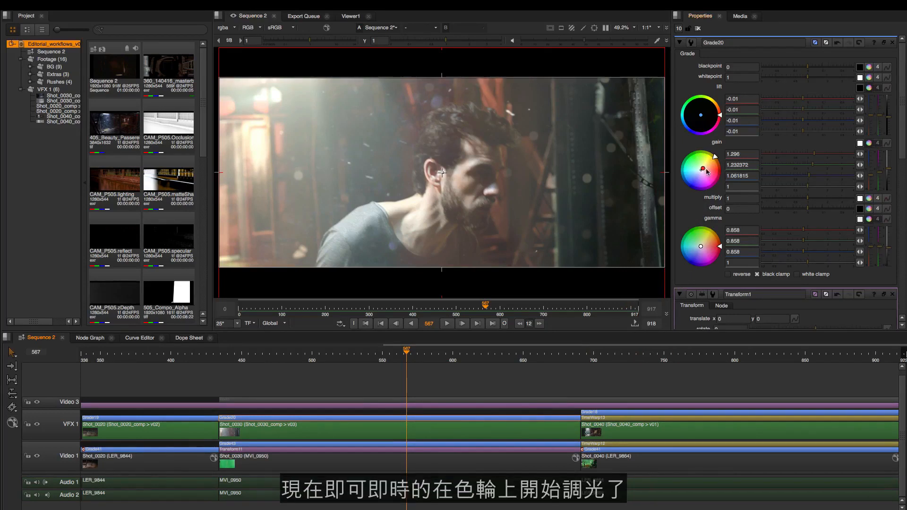
# Step: Shift the Grade20 gain toward yellow-green on its color wheel, and undo the last Grade20 adjustment
pyautogui.moveTo(704, 171)
pyautogui.mouseDown()
pyautogui.moveTo(716, 158)
pyautogui.moveTo(718, 166)
pyautogui.moveTo(711, 154)
pyautogui.moveTo(711, 163)
pyautogui.mouseUp()
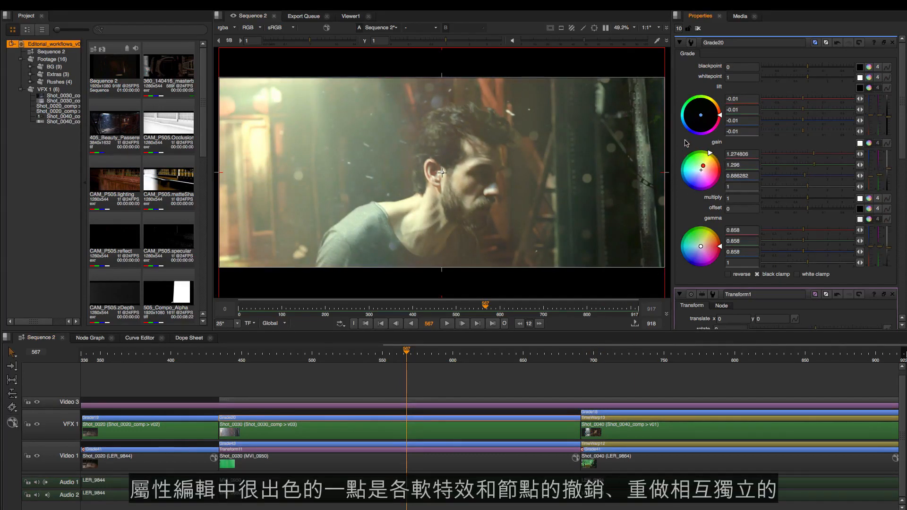
pyautogui.click(838, 43)
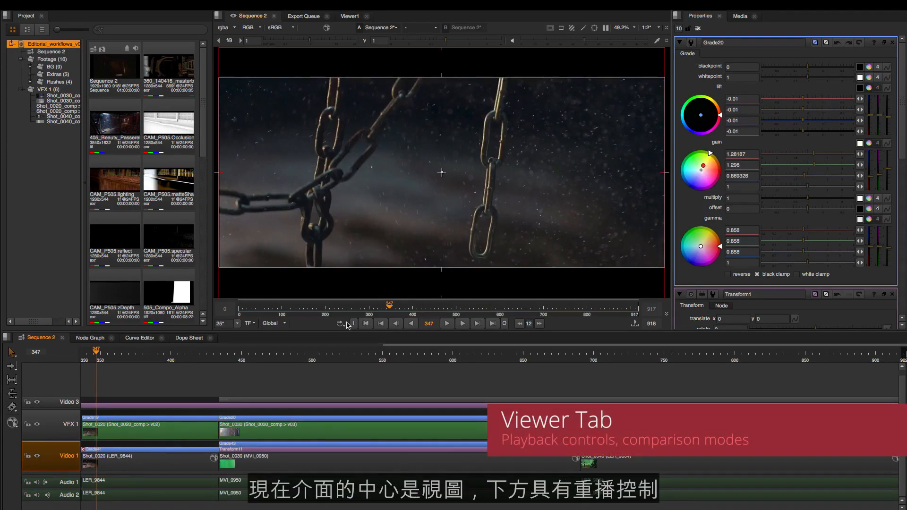
# Step: Play the sequence forward and in reverse, and jump ahead edit by edit to the start of Shot_0040
pyautogui.click(447, 324)
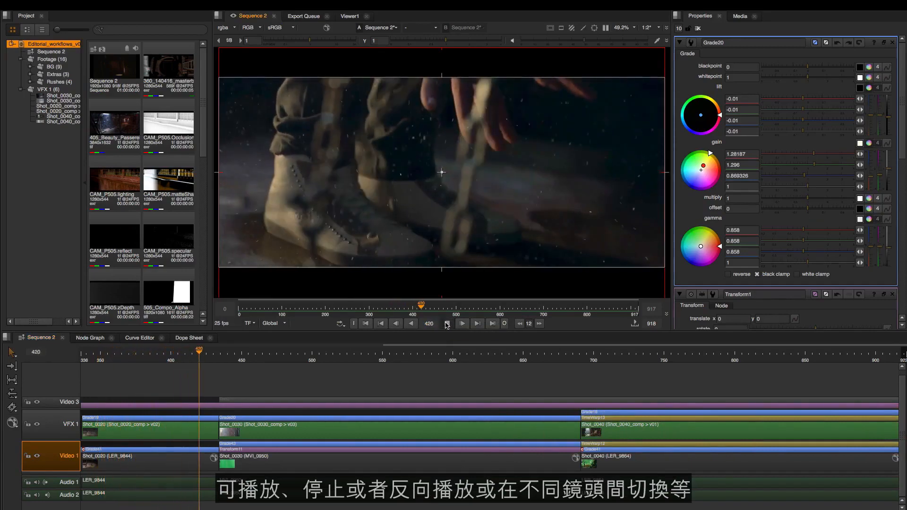
pyautogui.click(447, 324)
pyautogui.press('j')
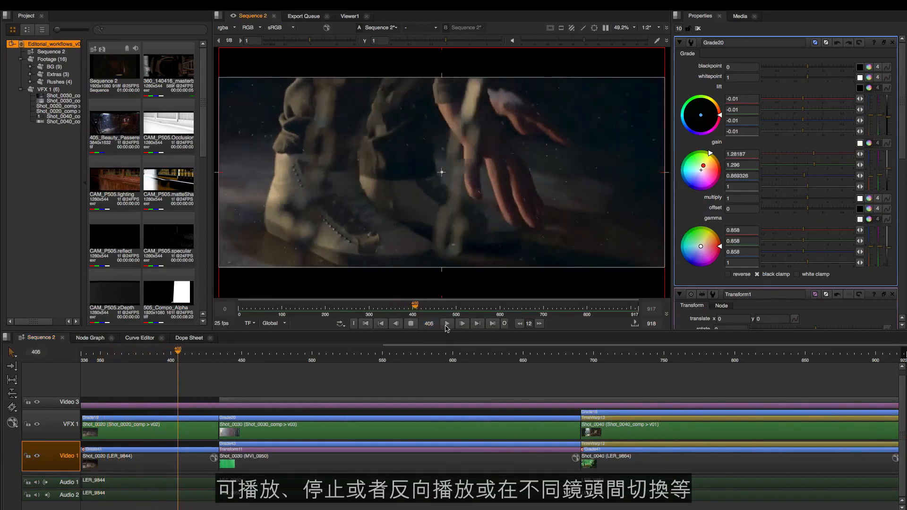
pyautogui.click(411, 324)
pyautogui.click(477, 324)
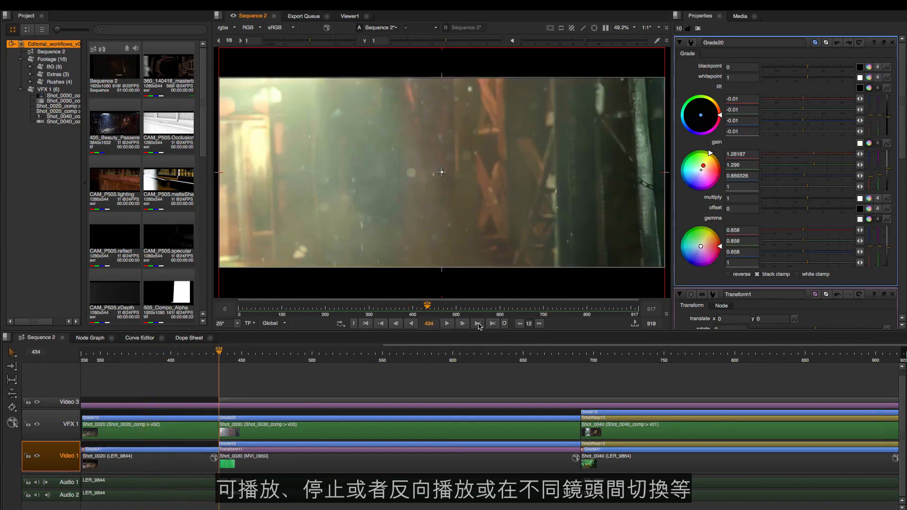
pyautogui.click(477, 324)
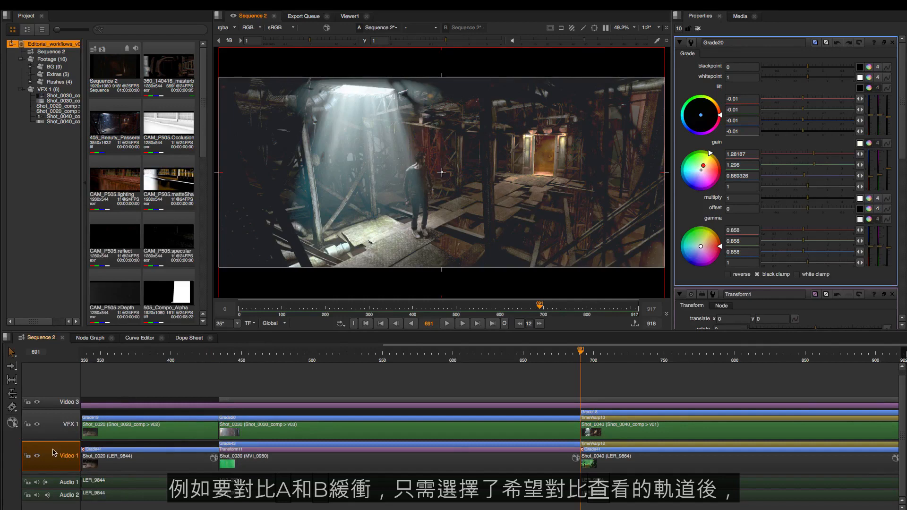
# Step: Compare buffers A and B in the viewer with a wipe divided near the image center, and switch the comparison to vertical
pyautogui.press('2')
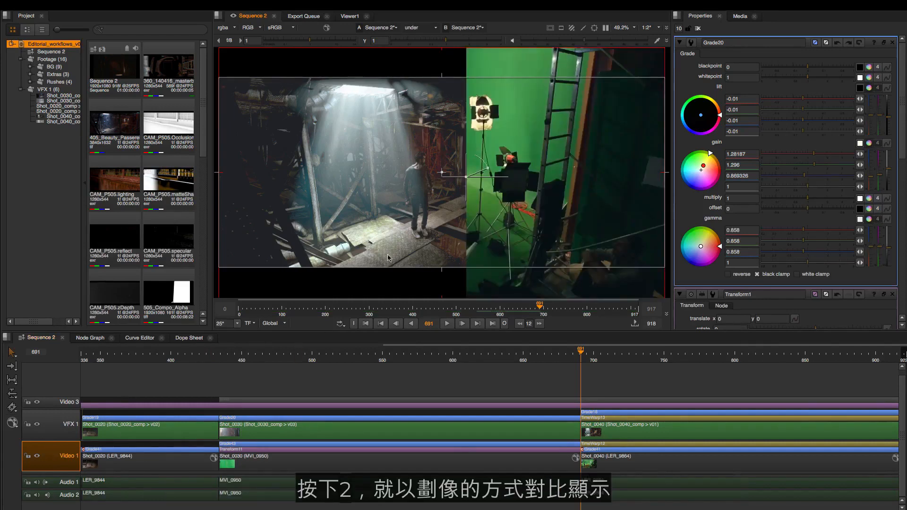
pyautogui.moveTo(465, 178); pyautogui.dragTo(445, 188)
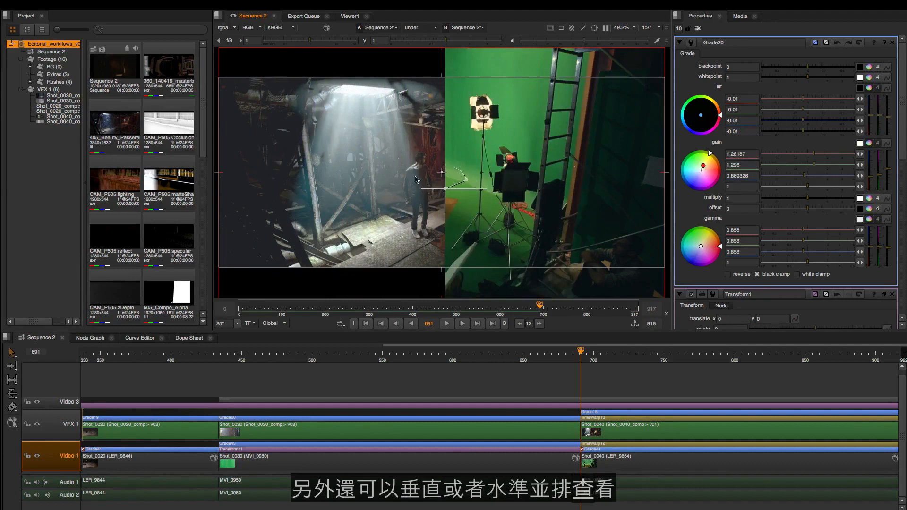
pyautogui.click(430, 29)
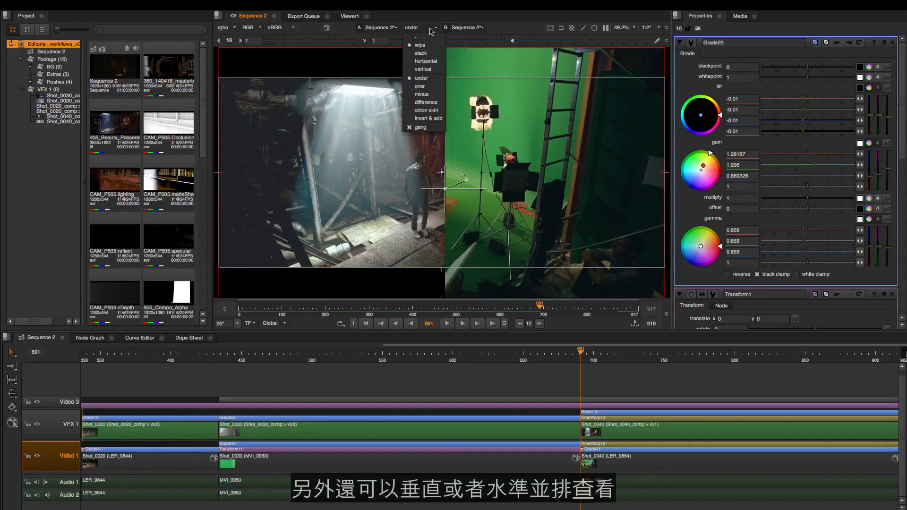
pyautogui.click(435, 69)
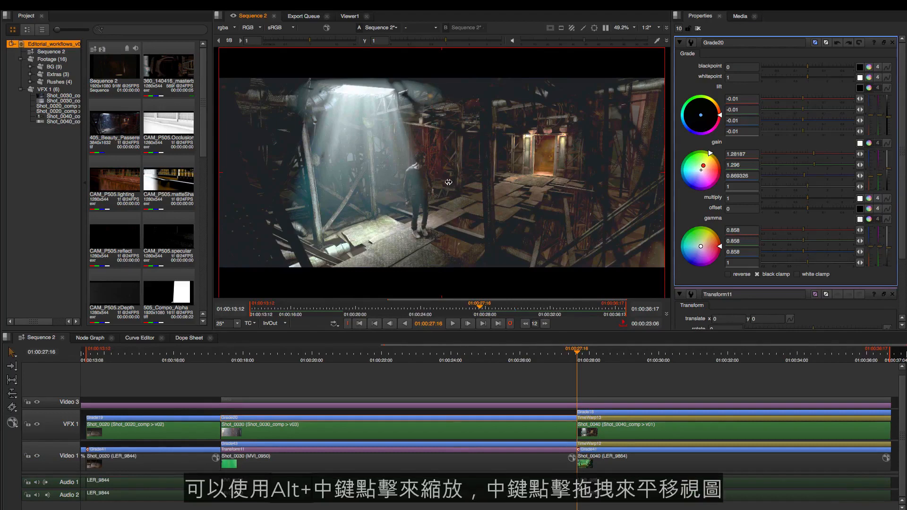
# Step: Zoom and pan the viewer image to 56.5%, and zoom in on the sequence timeline
pyautogui.moveTo(448, 182); pyautogui.dragTo(489, 172)
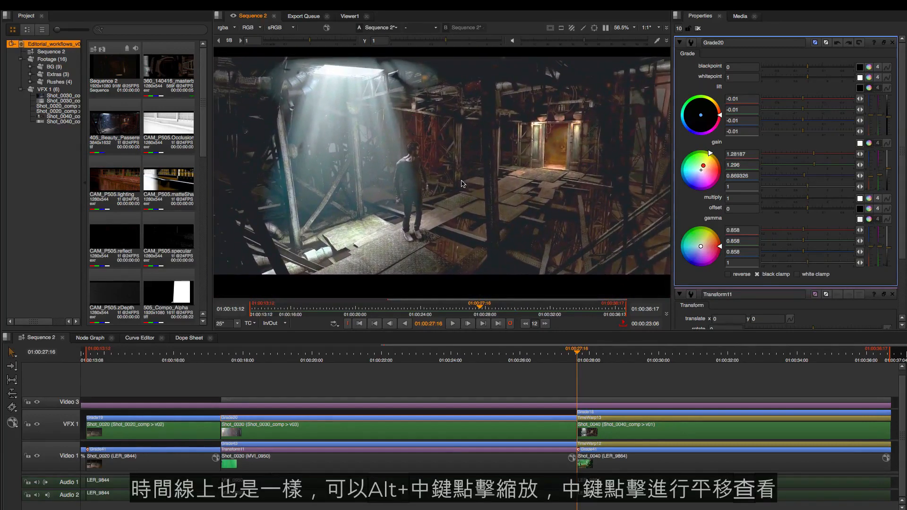
pyautogui.moveTo(463, 378); pyautogui.dragTo(529, 377)
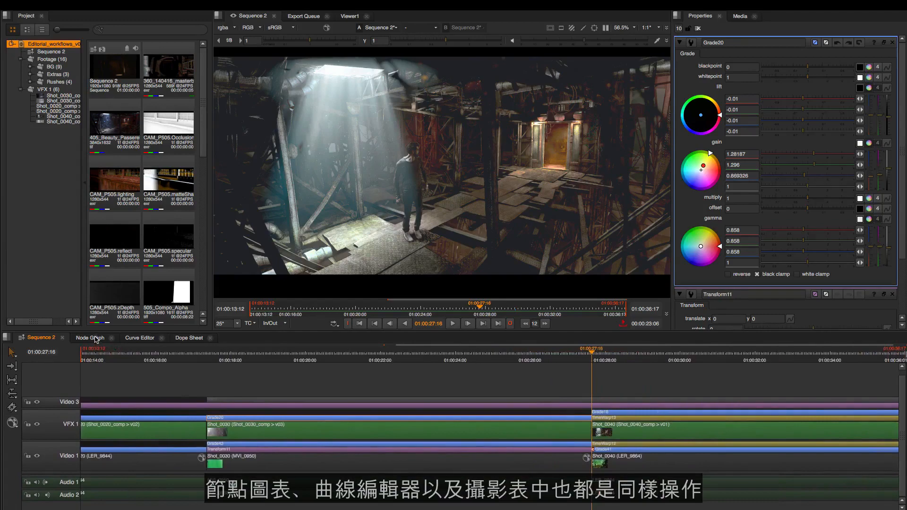